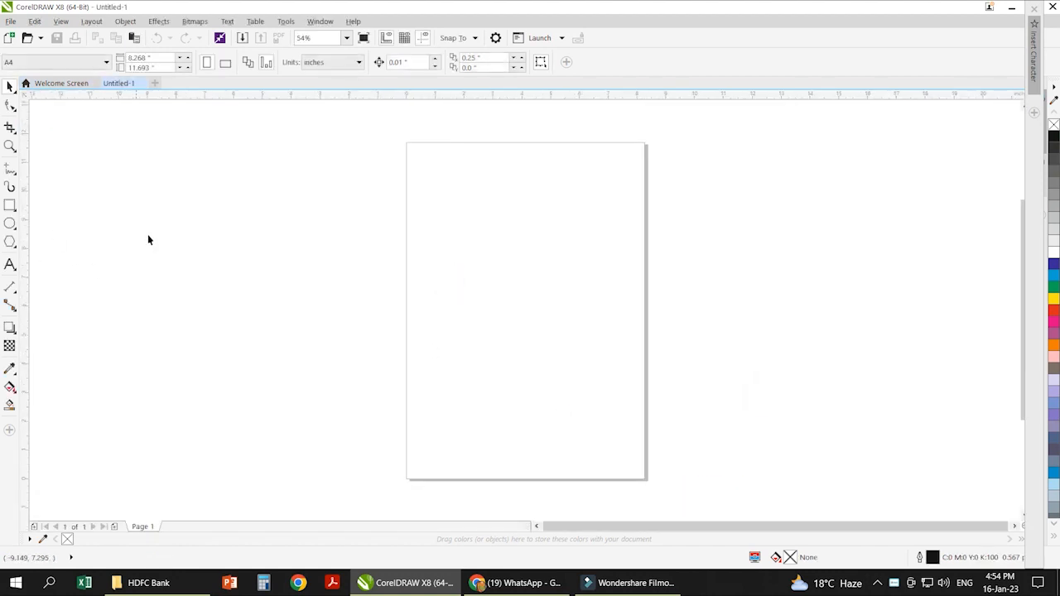
# - Switch the page to landscape and add the artistic text "Shivay" in 150 pt Arial
pyautogui.click(225, 62)
pyautogui.click(10, 265)
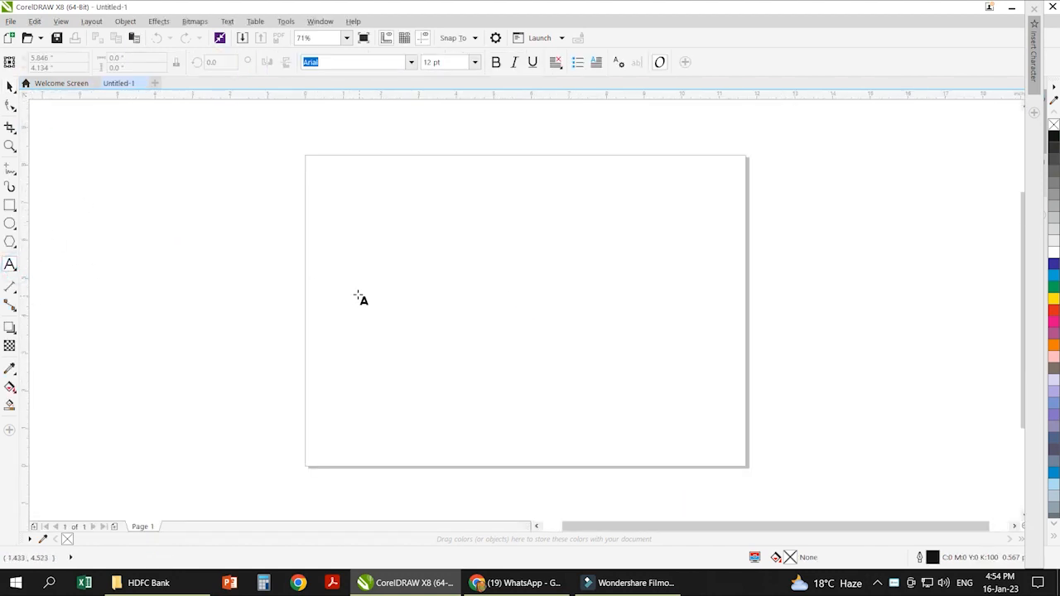
pyautogui.click(393, 328)
pyautogui.click(445, 62)
pyautogui.write('150')
pyautogui.press('Return')
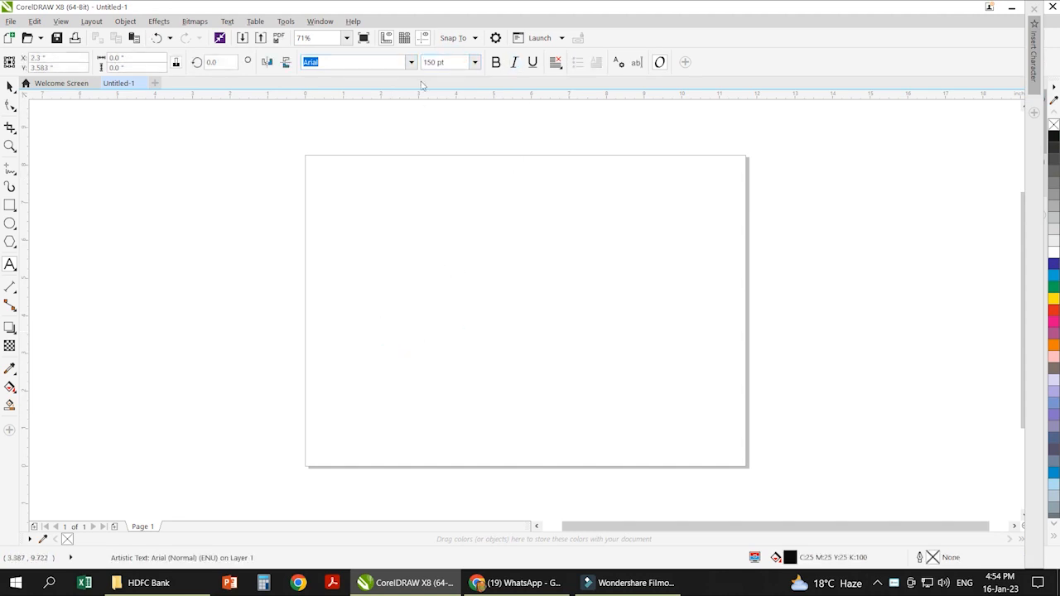
pyautogui.write('Shivay')
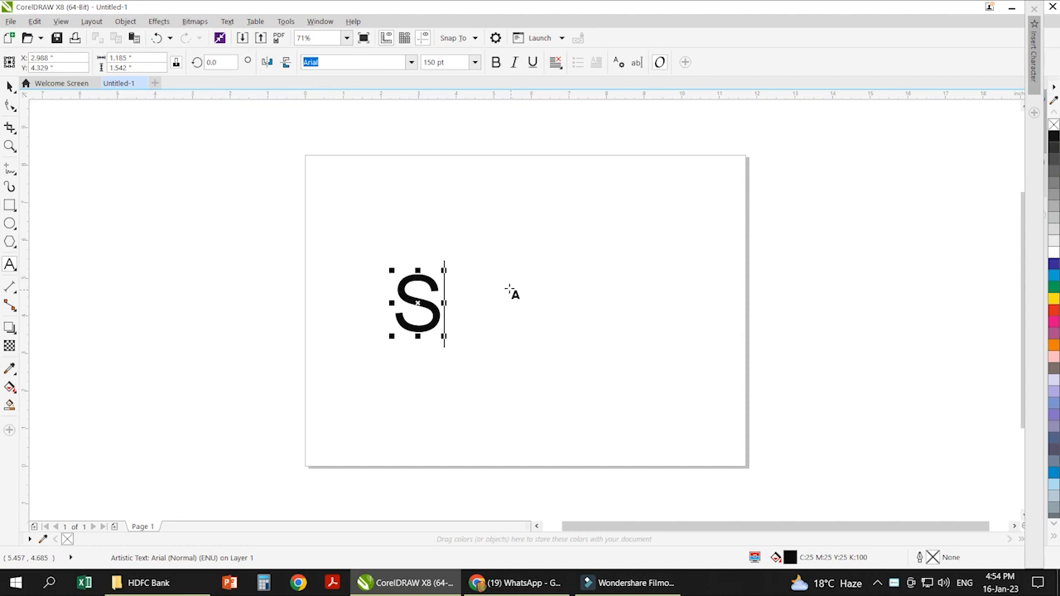
# - Make the "Shivay" text bold and centre it on the page
pyautogui.hotkey('ctrl', 'space')
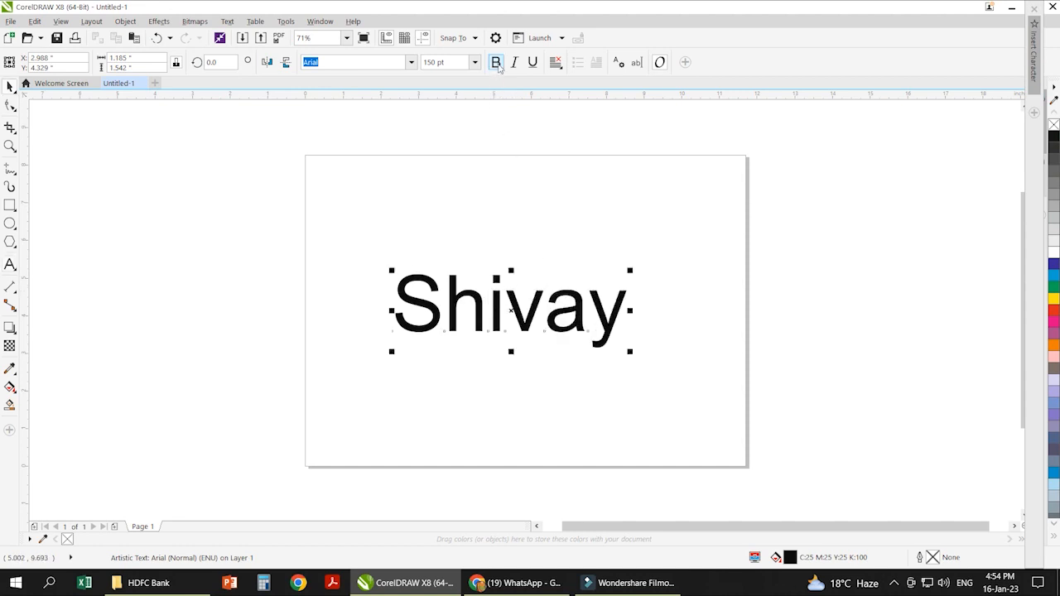
pyautogui.click(495, 62)
pyautogui.moveTo(620, 318); pyautogui.dragTo(627, 317)
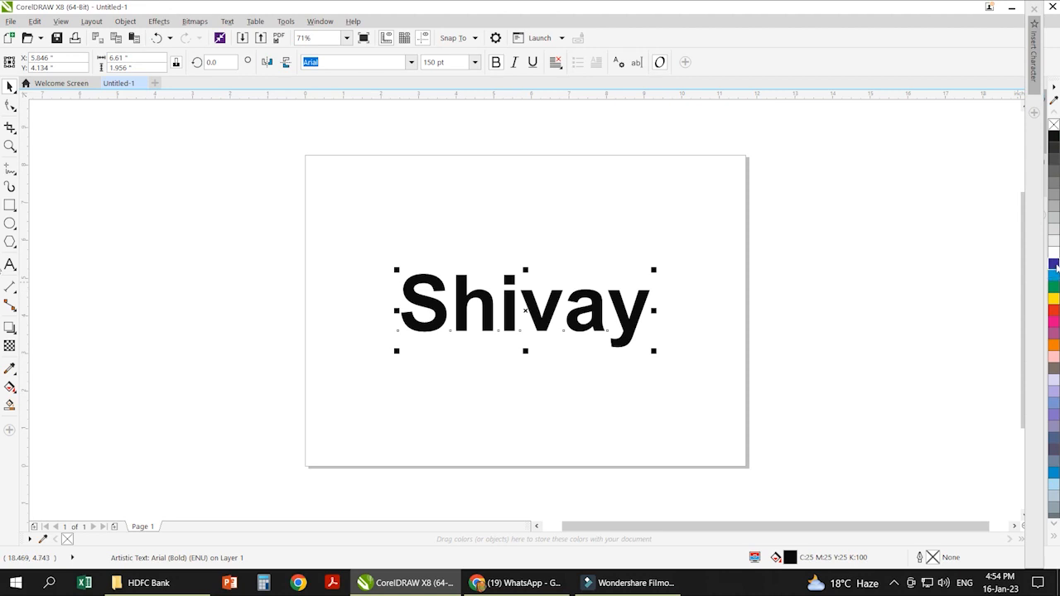
# - Fill the text with a uniform blue of C 100, M 75, Y 10, K 5
pyautogui.click(1053, 264)
pyautogui.doubleClick(791, 557)
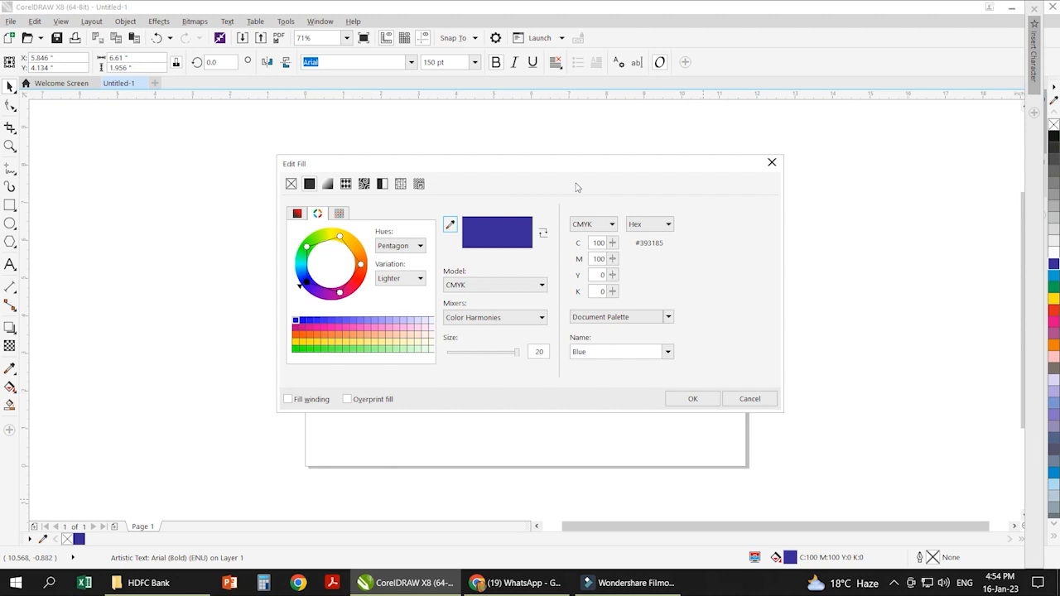
pyautogui.click(598, 240)
pyautogui.press('Tab')
pyautogui.write('75')
pyautogui.press('Tab')
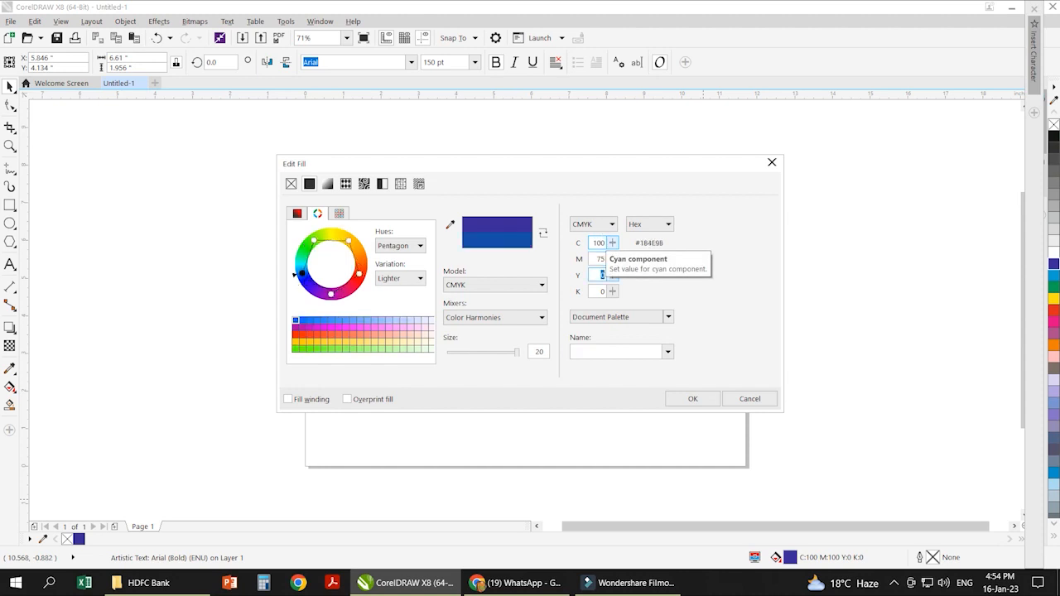
pyautogui.write('10')
pyautogui.press('Tab')
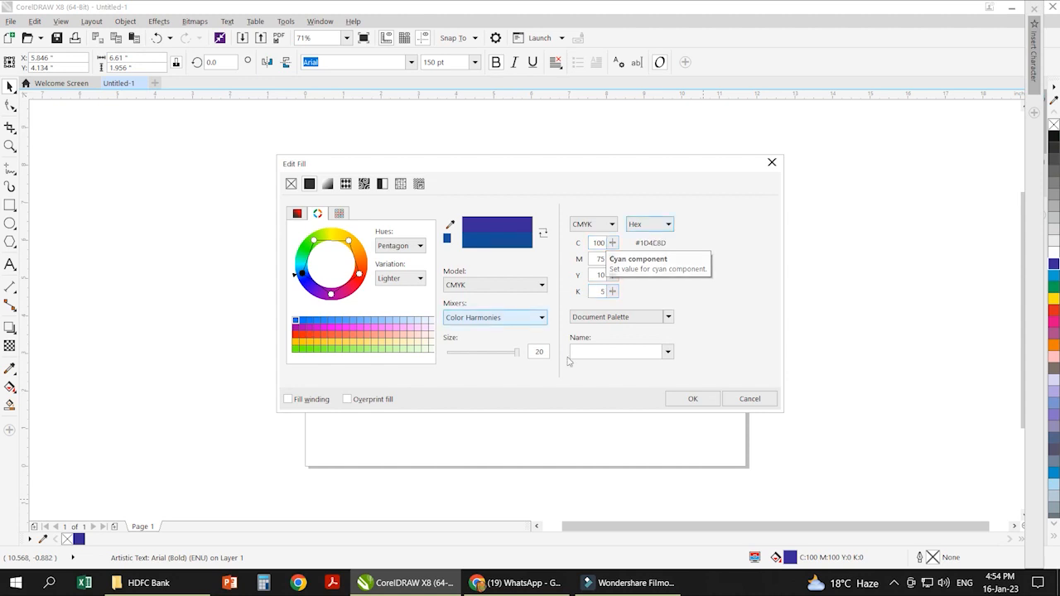
pyautogui.click(684, 398)
pyautogui.click(744, 393)
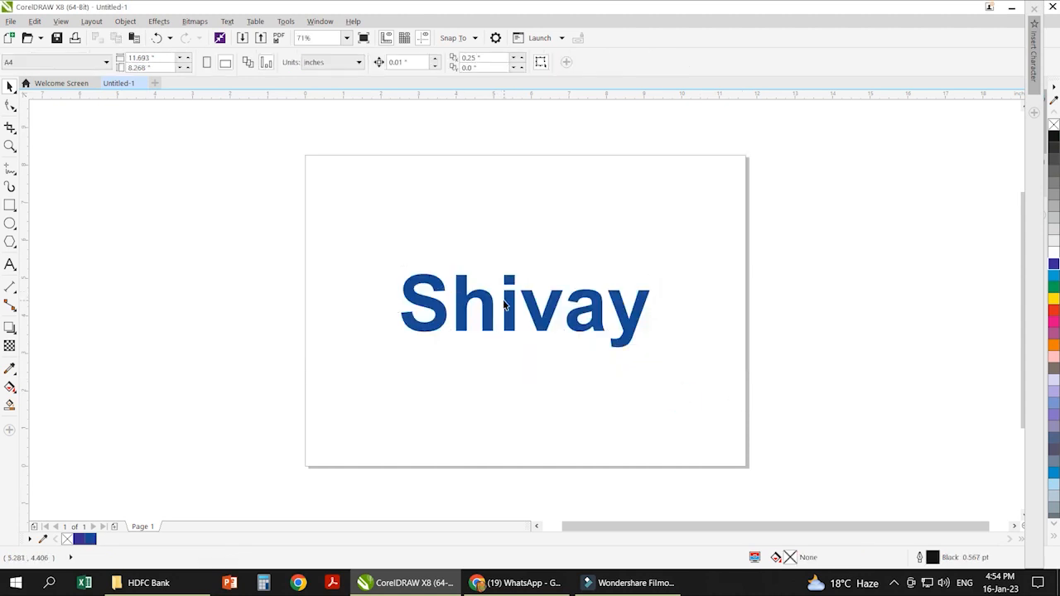
# - Shift the text slightly sideways to about X 6.007 inches
pyautogui.click(503, 302)
pyautogui.scroll(1, 553, 321)
pyautogui.scroll(1, 553, 321)
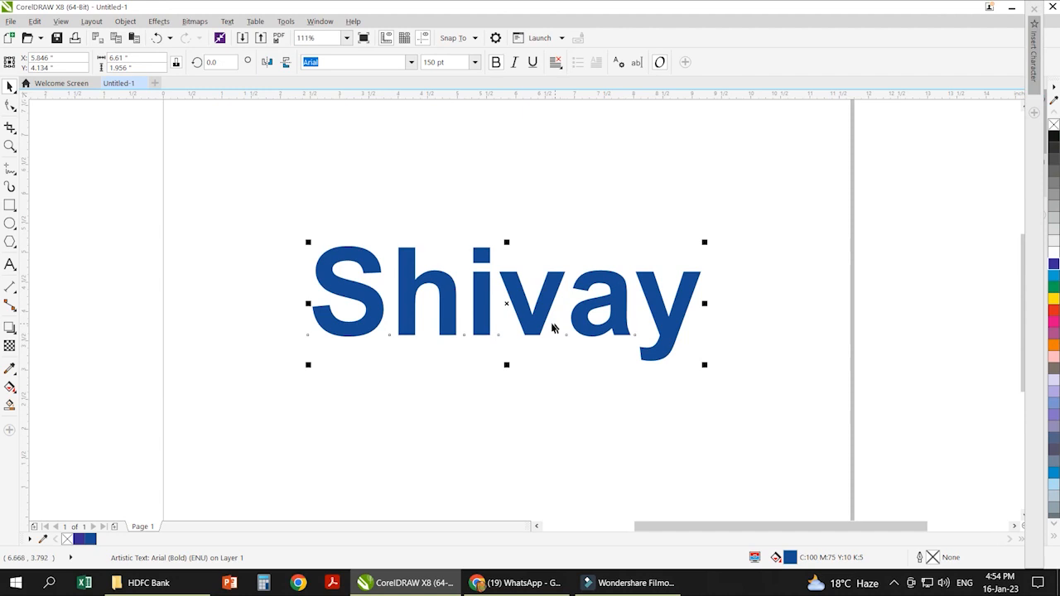
pyautogui.scroll(1, 543, 316)
pyautogui.scroll(2, 516, 284)
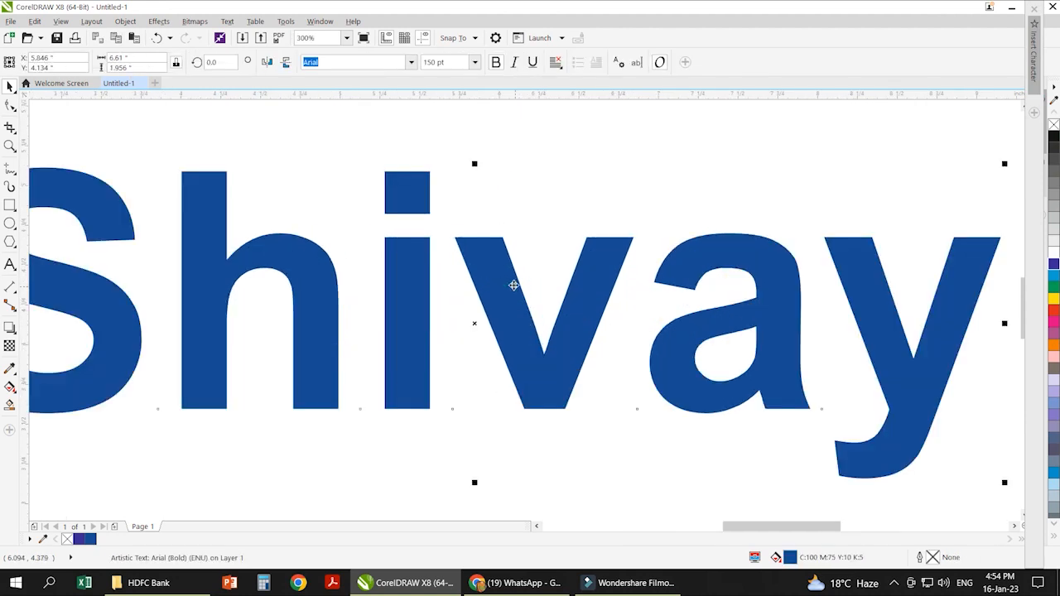
pyautogui.moveTo(531, 293); pyautogui.dragTo(552, 293)
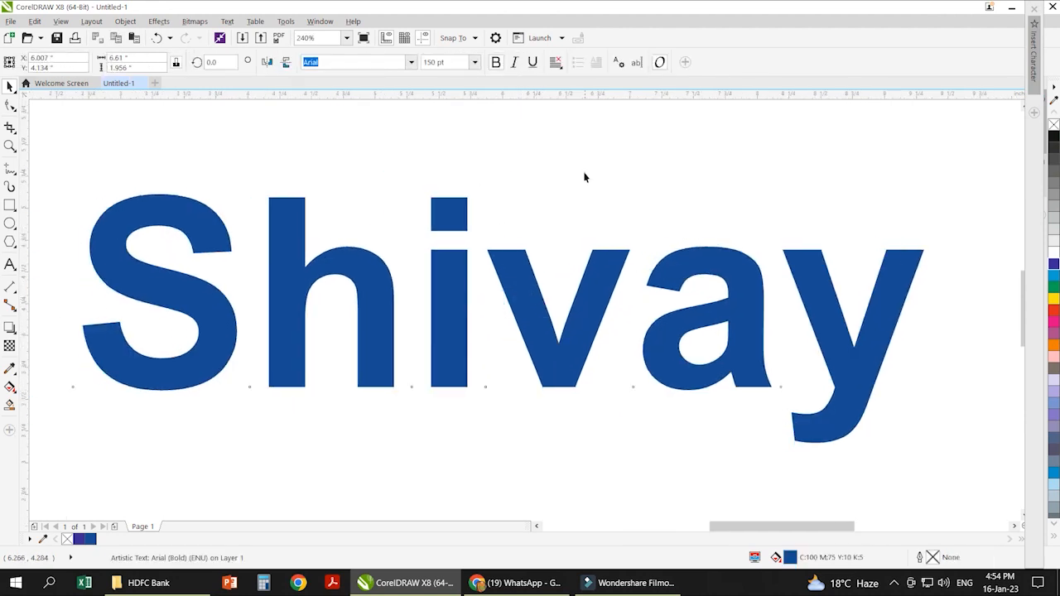
# - Apply a one-step inside contour with a 0.1-inch offset to the text and give it a lighter blue contour fill
pyautogui.click(10, 328)
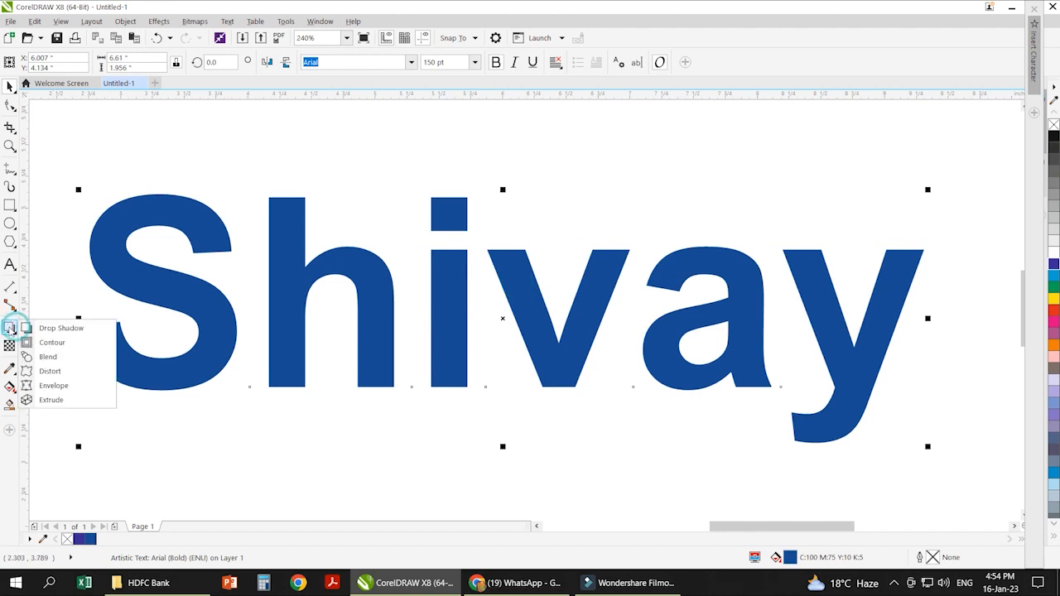
pyautogui.click(50, 342)
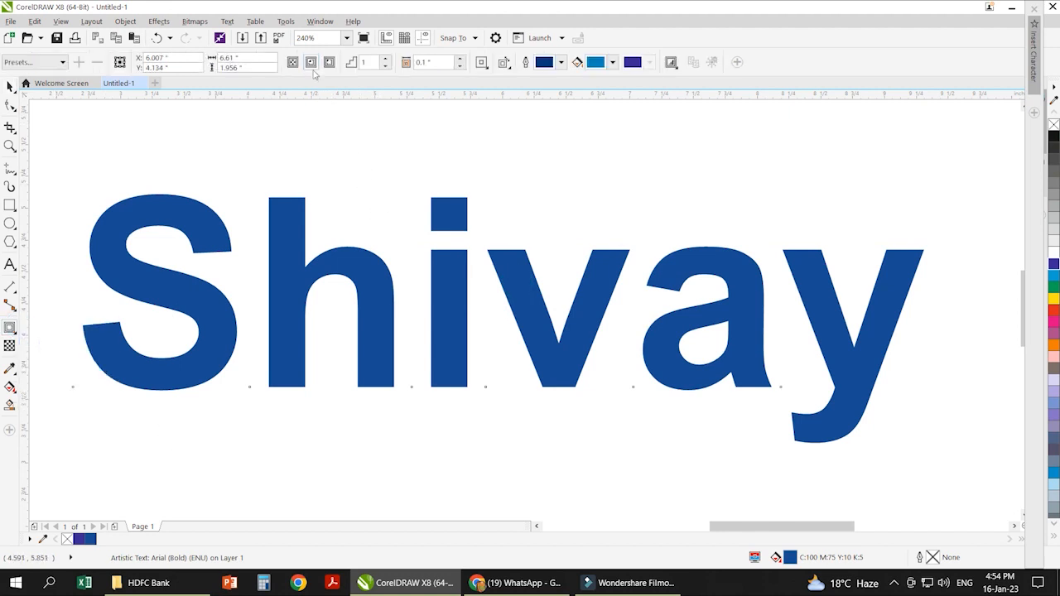
pyautogui.moveTo(83, 319); pyautogui.dragTo(407, 336)
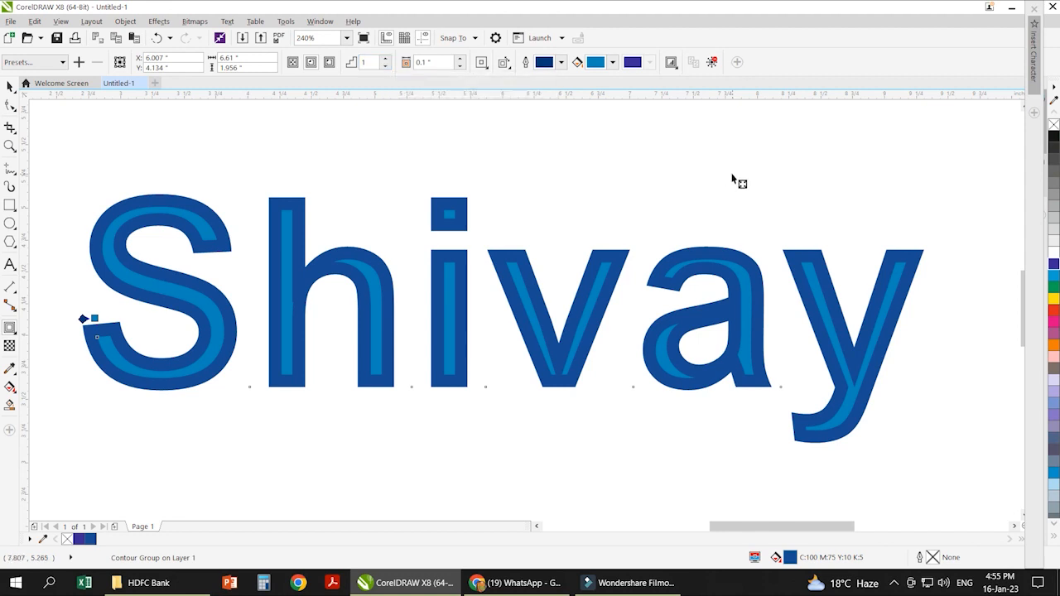
pyautogui.click(611, 65)
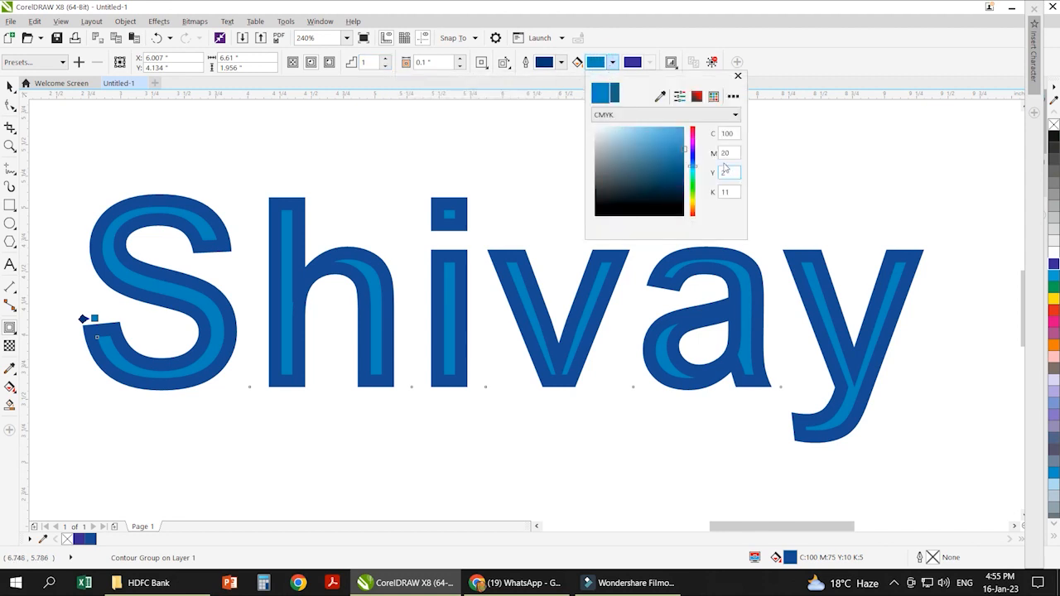
pyautogui.moveTo(682, 149); pyautogui.dragTo(678, 137)
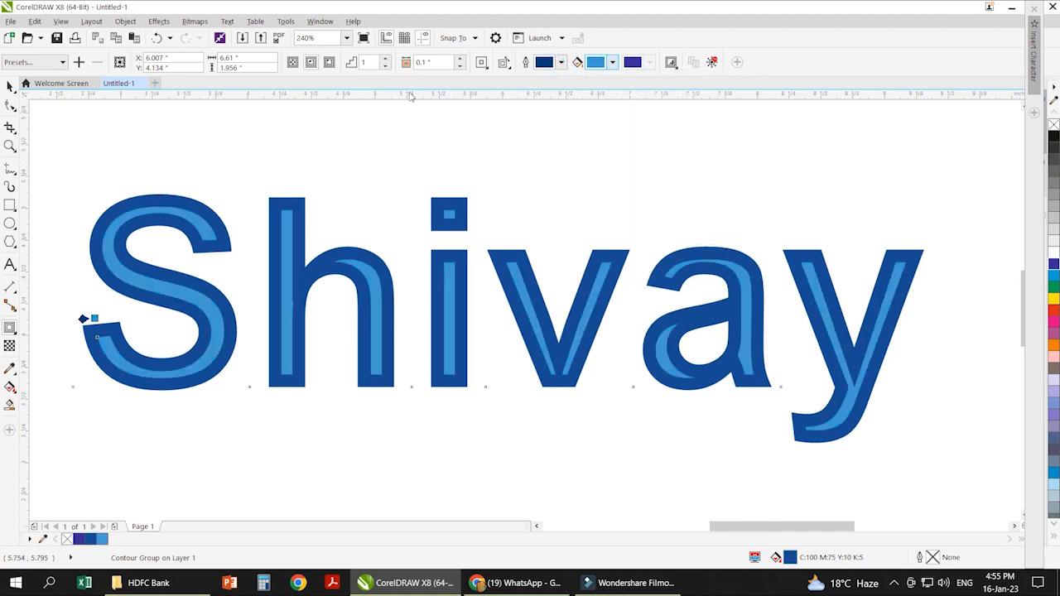
# - Reduce the contour offset of the text to 0.011 inches
pyautogui.click(460, 66)
pyautogui.click(460, 66)
pyautogui.click(460, 67)
pyautogui.click(460, 66)
pyautogui.click(461, 66)
pyautogui.click(460, 66)
pyautogui.click(461, 67)
pyautogui.click(460, 66)
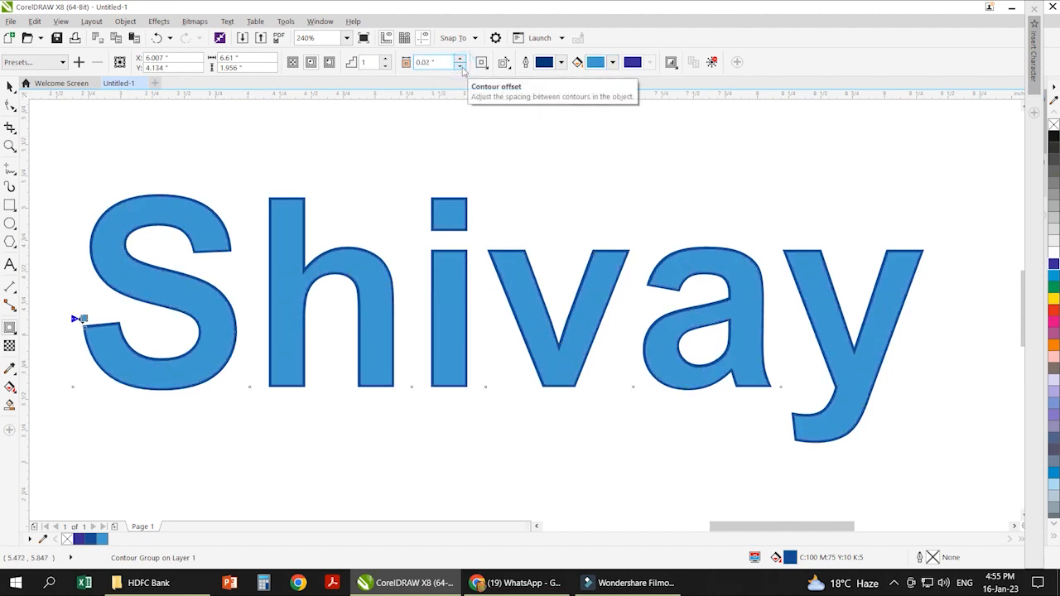
pyautogui.moveTo(439, 63); pyautogui.dragTo(382, 71)
pyautogui.write('0.')
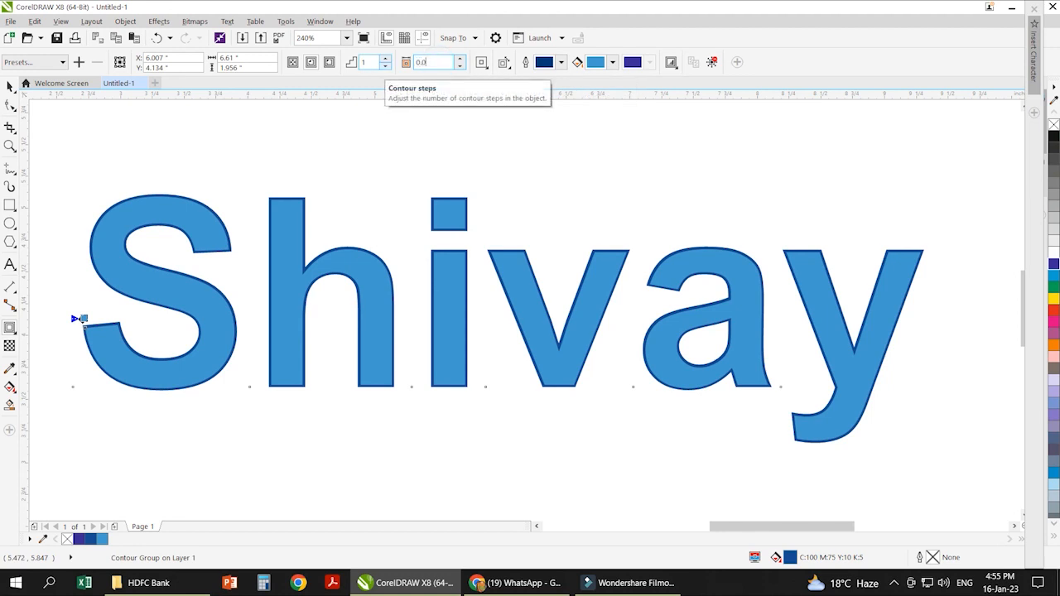
pyautogui.press('Return')
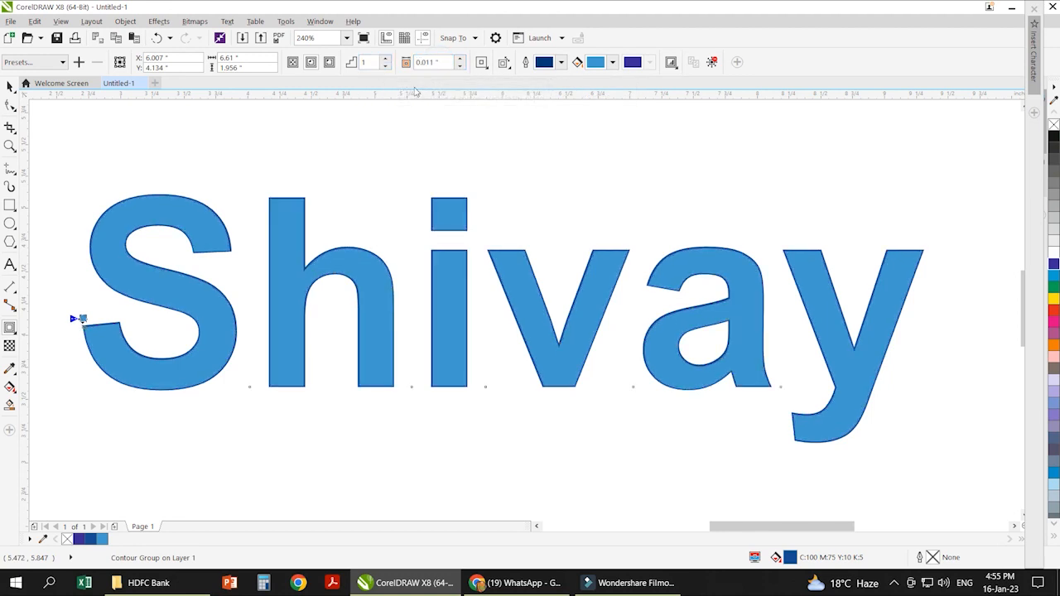
# - Set the text's contour to 14 steps to blend the two blues smoothly
pyautogui.write('4')
pyautogui.press('Tab')
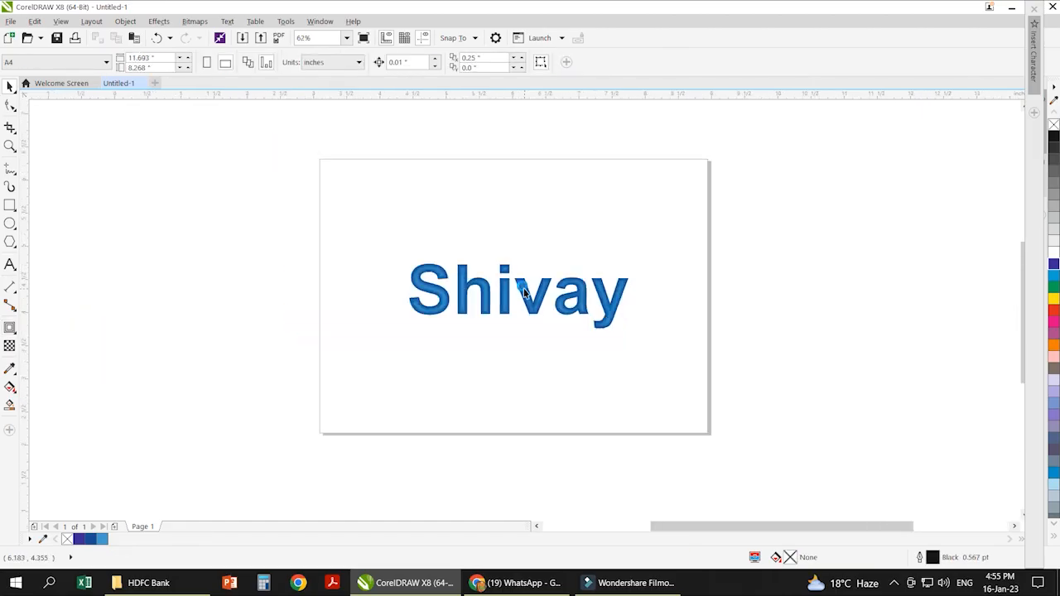
pyautogui.scroll(2, 523, 293)
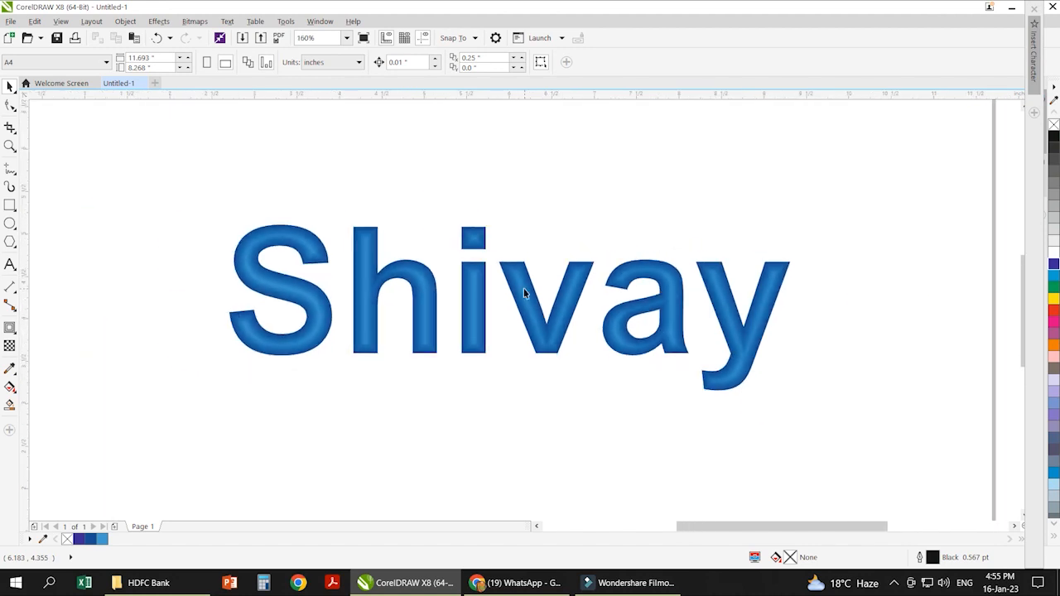
pyautogui.scroll(1, 523, 288)
pyautogui.scroll(-1, 523, 288)
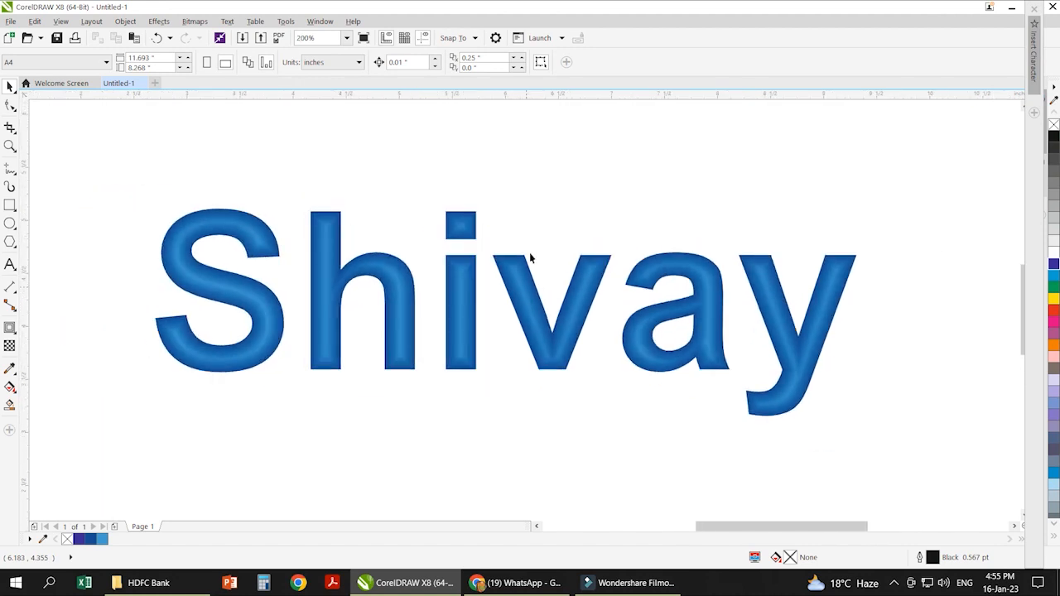
# - Move the contoured text to the upper part of the page, at about Y 5.474 inches
pyautogui.click(520, 311)
pyautogui.click(539, 187)
pyautogui.click(525, 287)
pyautogui.click(506, 241)
pyautogui.click(536, 302)
pyautogui.click(725, 181)
pyautogui.scroll(-2, 498, 203)
pyautogui.moveTo(504, 241); pyautogui.dragTo(504, 171)
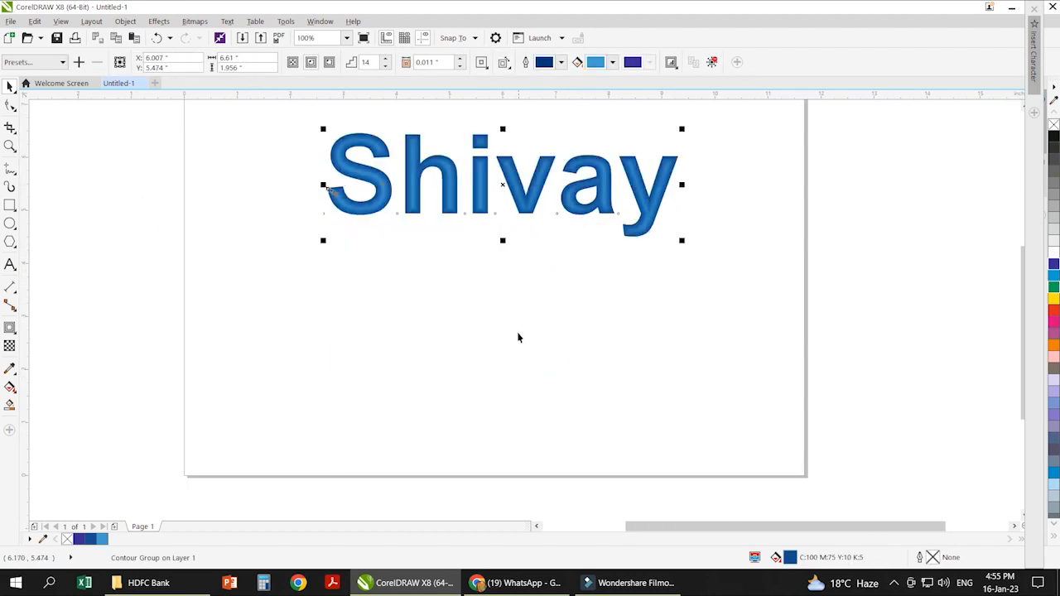
# - Move the contoured text further up to about Y 5.886 inches and set its contour to 14 steps
pyautogui.click(522, 332)
pyautogui.scroll(2, 520, 165)
pyautogui.scroll(-2, 553, 304)
pyautogui.scroll(2, 547, 314)
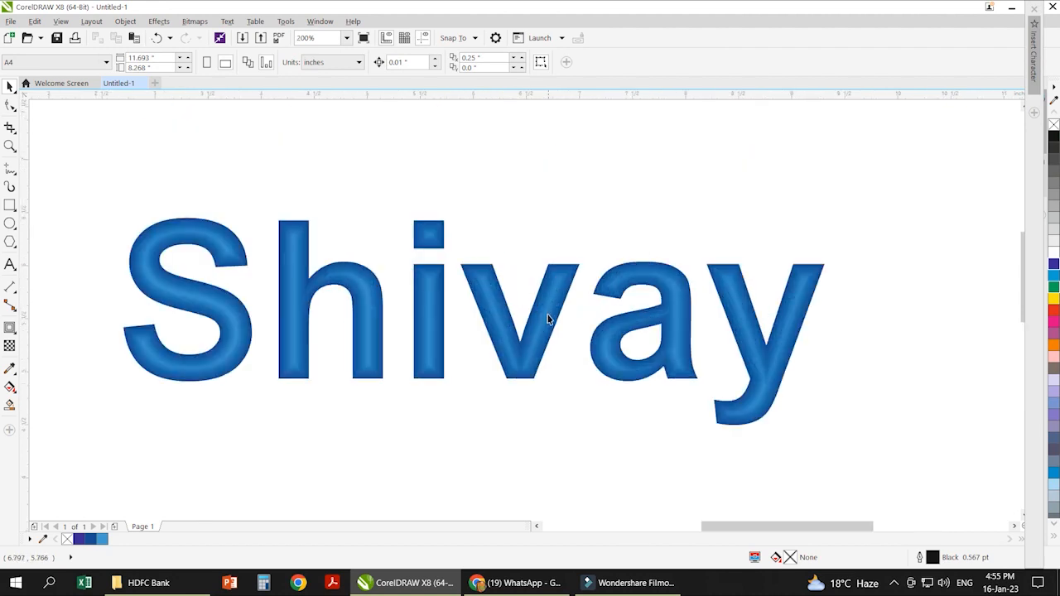
pyautogui.click(543, 313)
pyautogui.moveTo(545, 266); pyautogui.dragTo(547, 267)
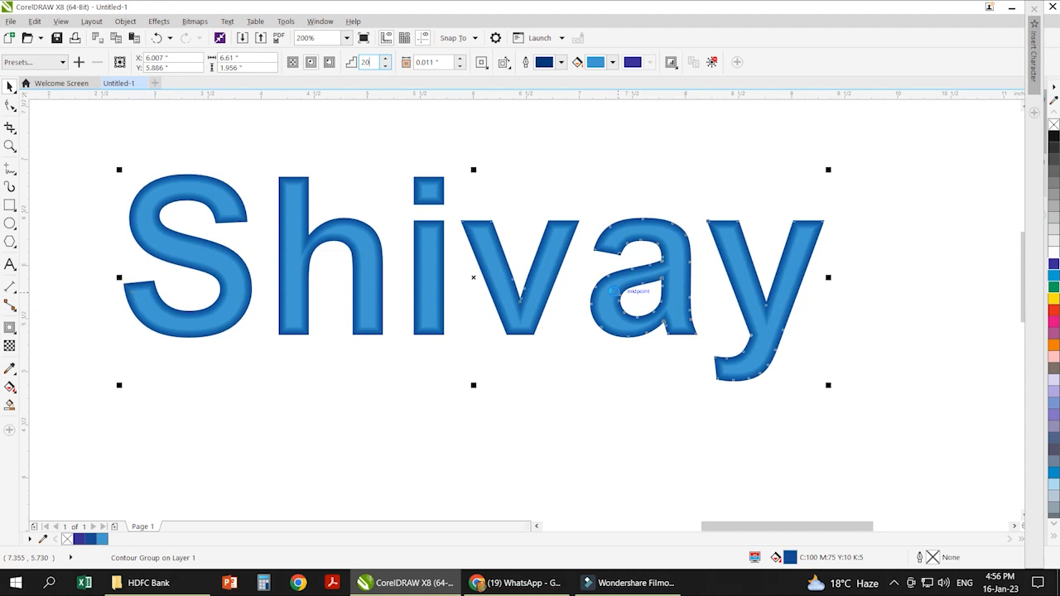
pyautogui.write('14')
pyautogui.press('Tab')
pyautogui.press('Return')
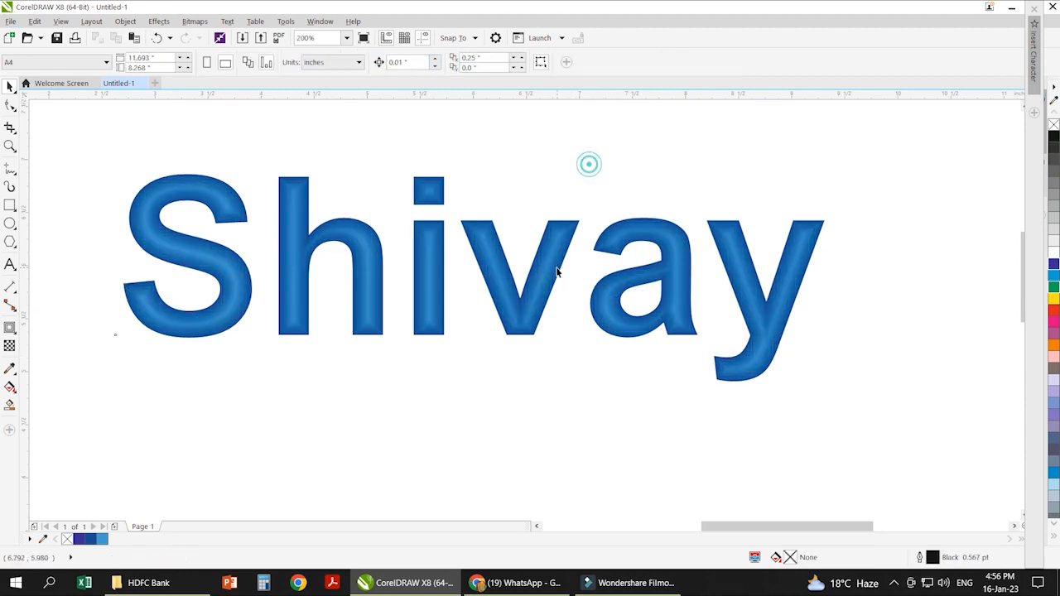
# - Duplicate the blue contoured text and place the copy below the original, at about X 6.034, Y 3.856 inches
pyautogui.scroll(-2, 557, 239)
pyautogui.moveTo(550, 246); pyautogui.dragTo(547, 351)
pyautogui.hotkey('ctrl', 'z')
pyautogui.hotkey('ctrl', 'shift', 'z')
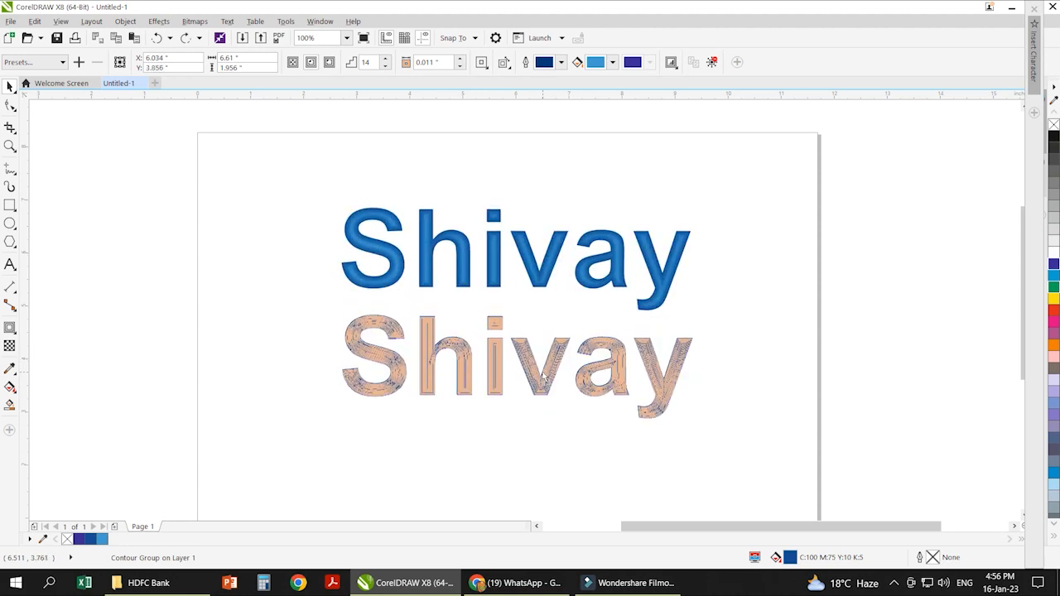
pyautogui.moveTo(539, 366); pyautogui.dragTo(552, 398)
pyautogui.scroll(1, 552, 394)
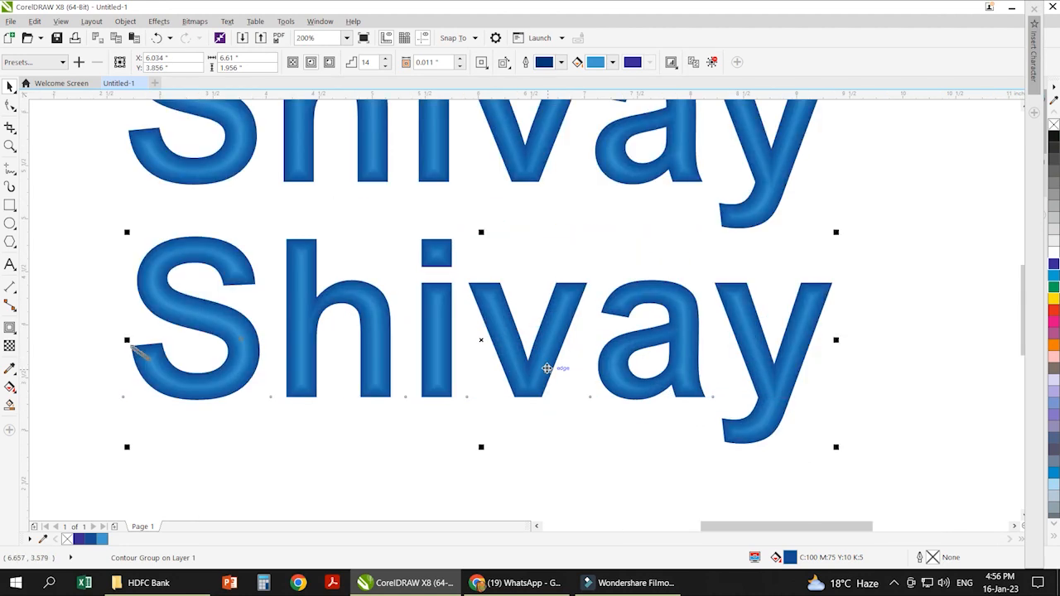
pyautogui.scroll(-1, 549, 370)
pyautogui.scroll(1, 596, 395)
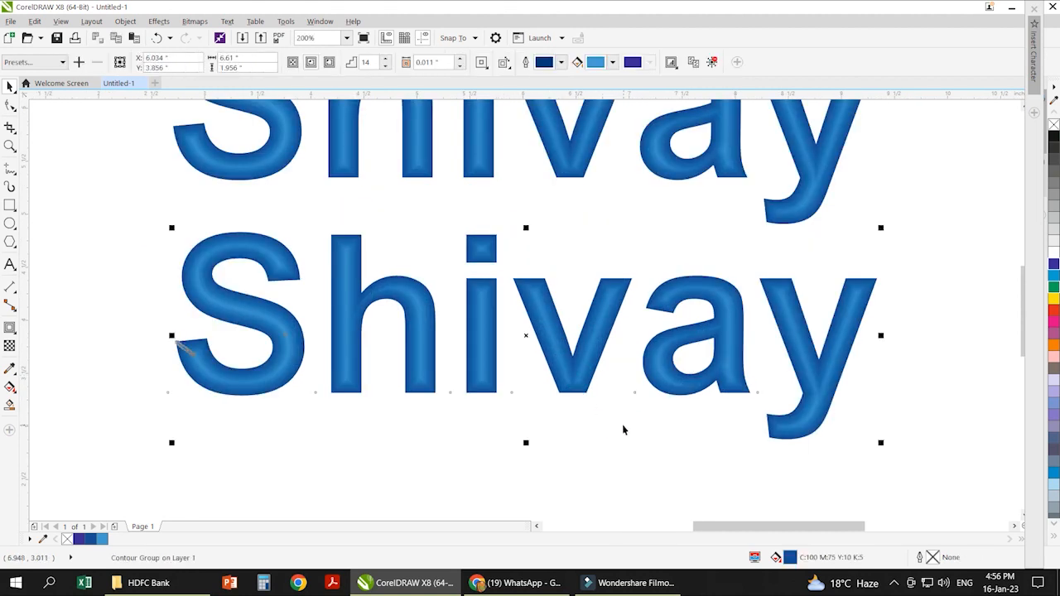
# - Recolour the lower copy's base fill to a dark red of C 13, M 100, Y 100, K 60 from the Darker variation of red
pyautogui.click(1053, 311)
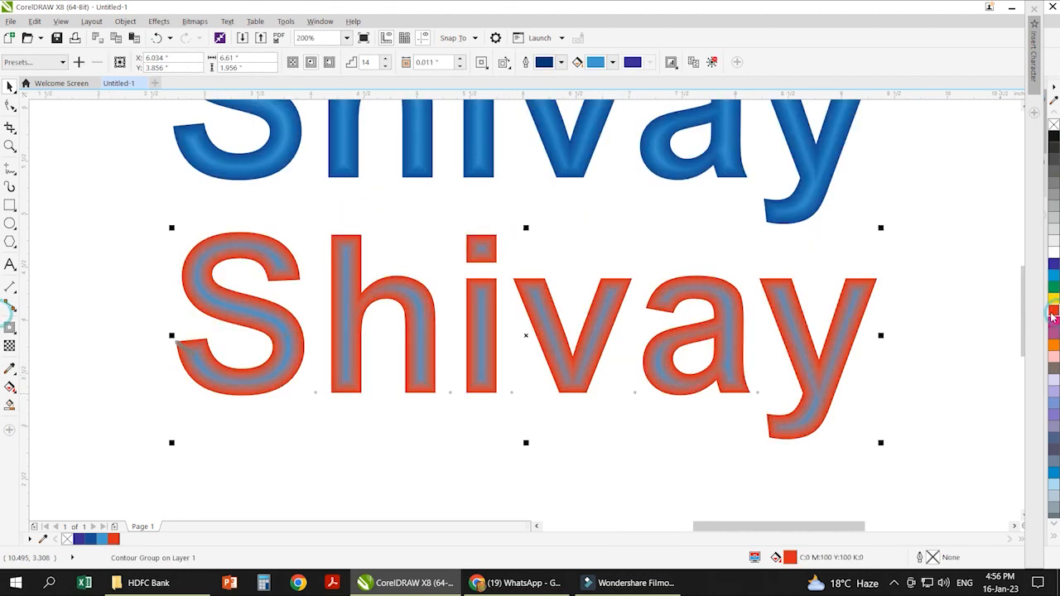
pyautogui.doubleClick(790, 558)
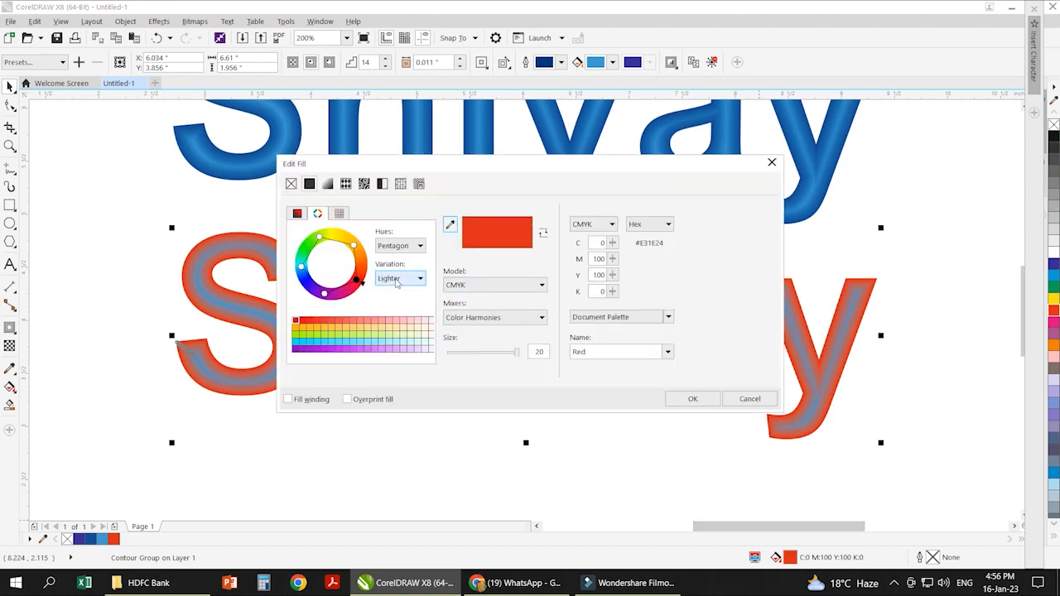
pyautogui.click(395, 282)
pyautogui.click(395, 322)
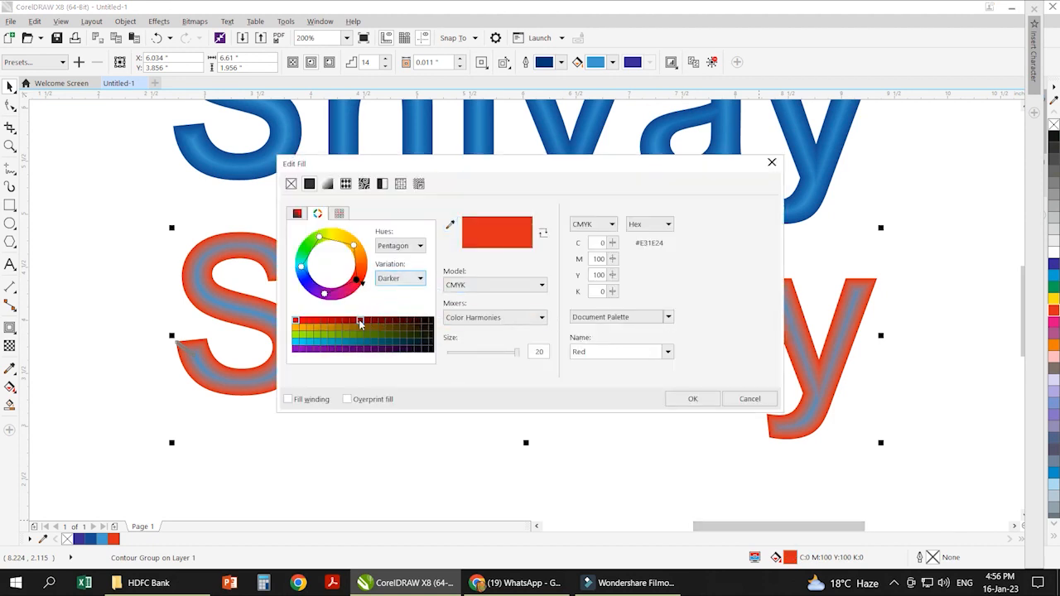
pyautogui.click(381, 323)
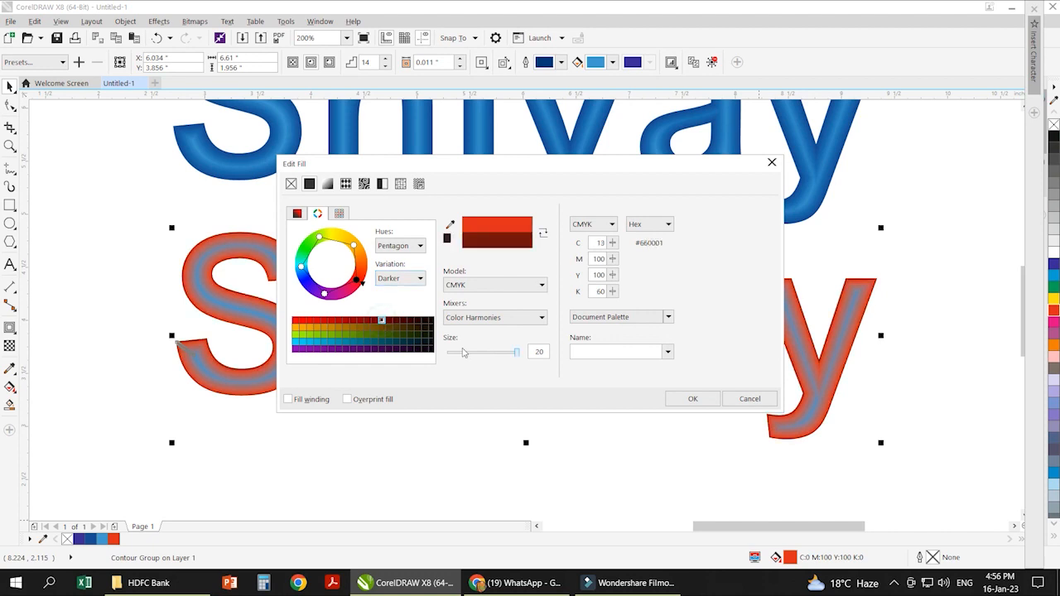
pyautogui.click(692, 399)
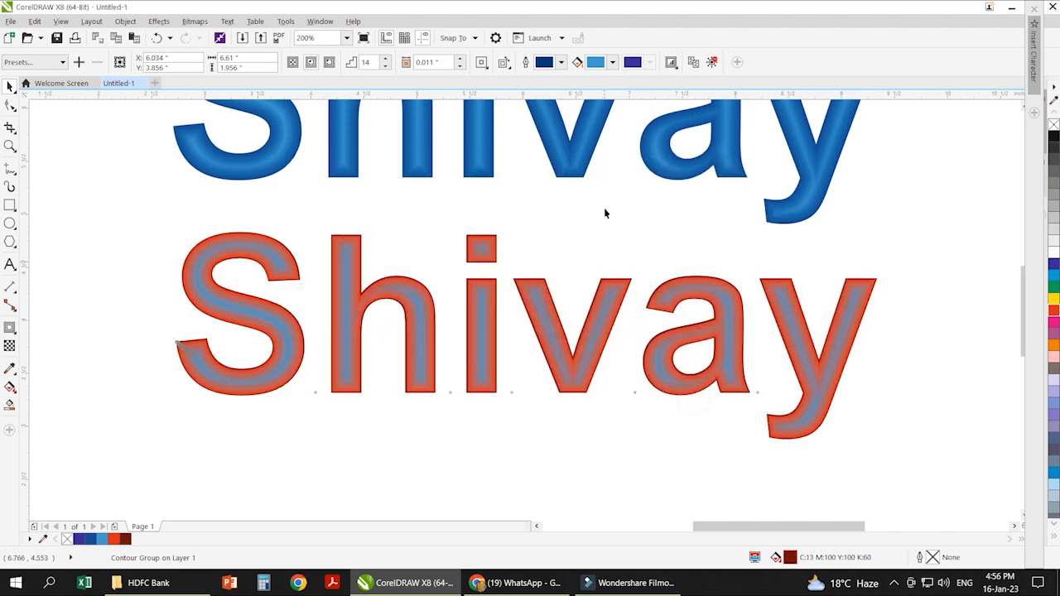
# - Set the contour's fill colour of the red "Shivay" text to magenta, C 0, M 100, Y 0, K 0
pyautogui.click(613, 63)
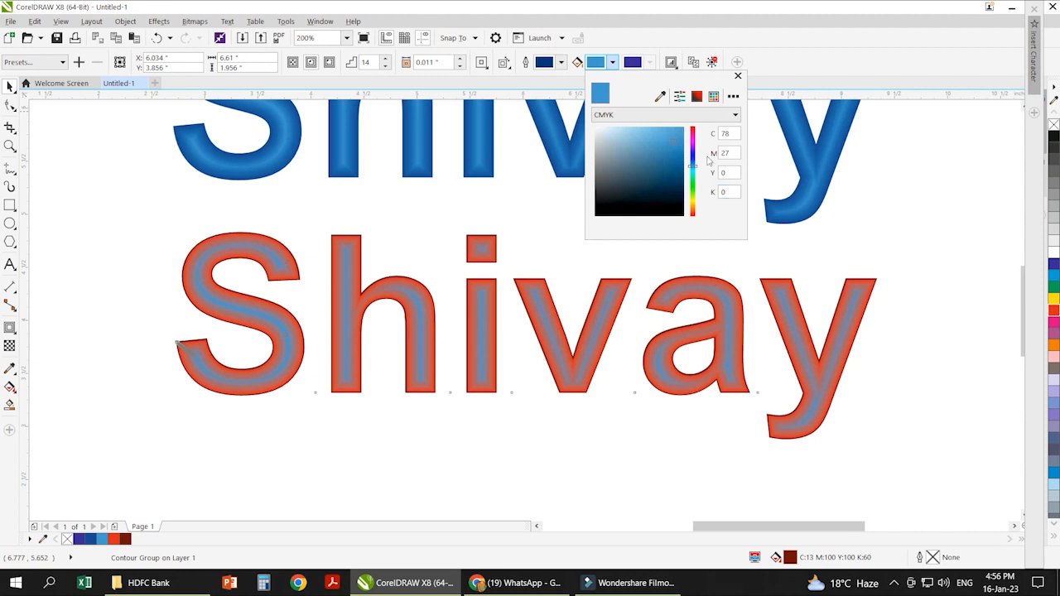
pyautogui.click(699, 97)
pyautogui.click(734, 132)
pyautogui.press('Tab')
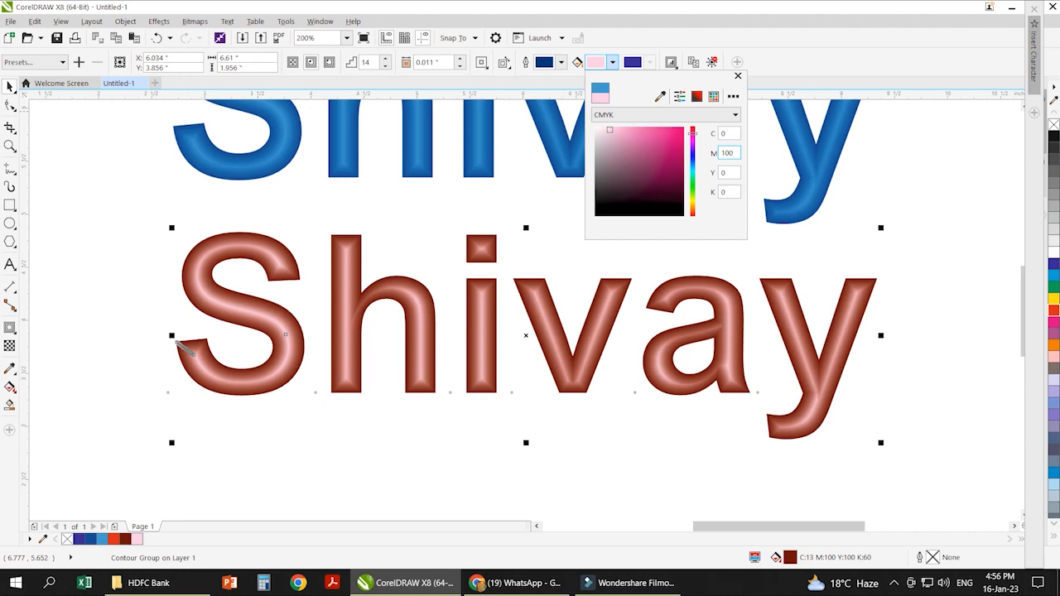
pyautogui.write('100')
pyautogui.press('Tab')
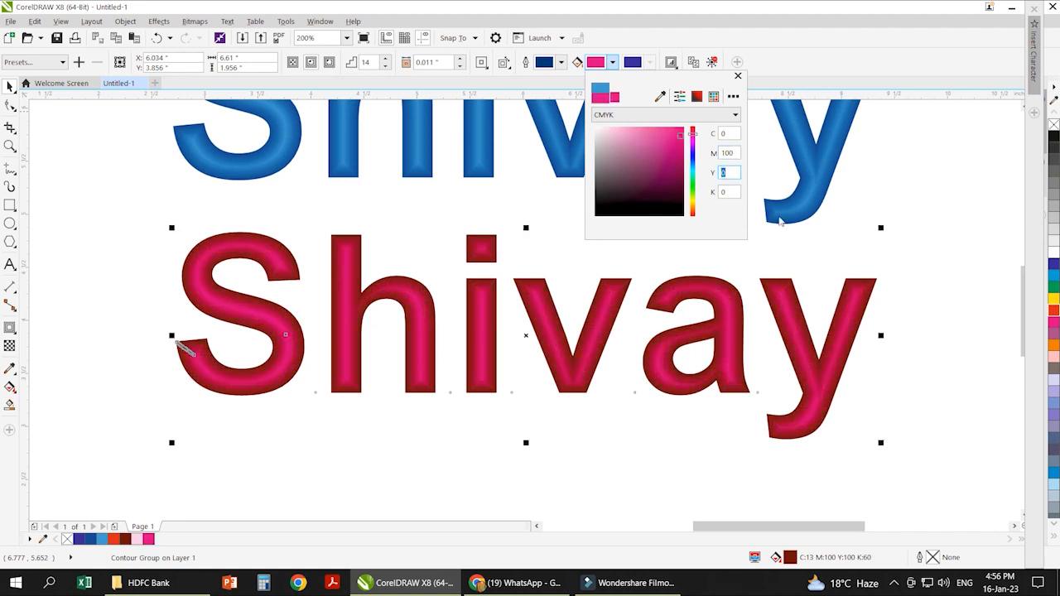
pyautogui.click(778, 219)
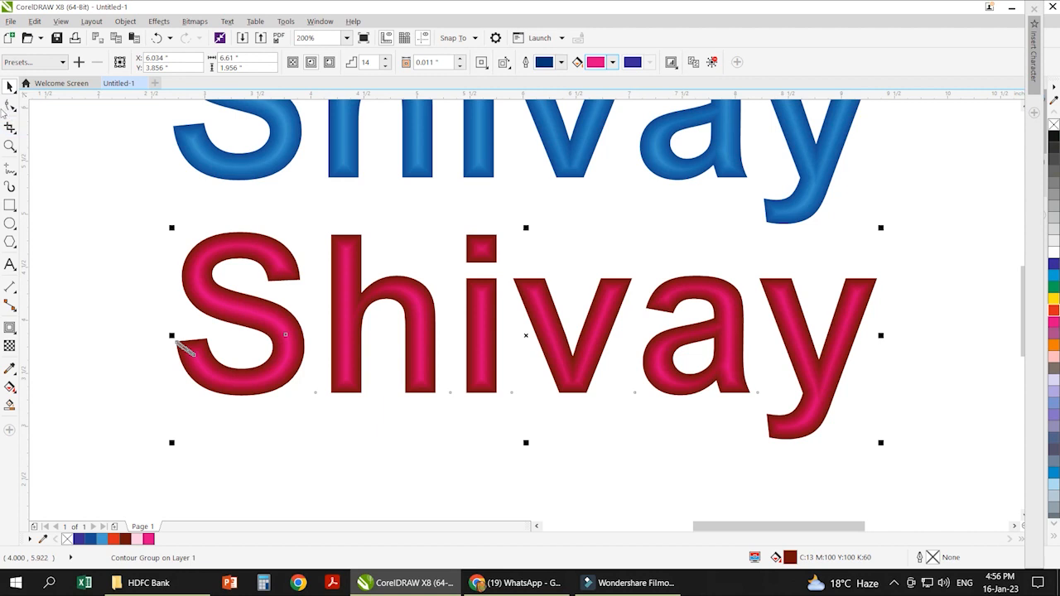
# - Duplicate the red contoured text and place the copy directly below it, at about X 6.034, Y 1.592 inches
pyautogui.scroll(-2, 516, 246)
pyautogui.moveTo(545, 295); pyautogui.dragTo(540, 428)
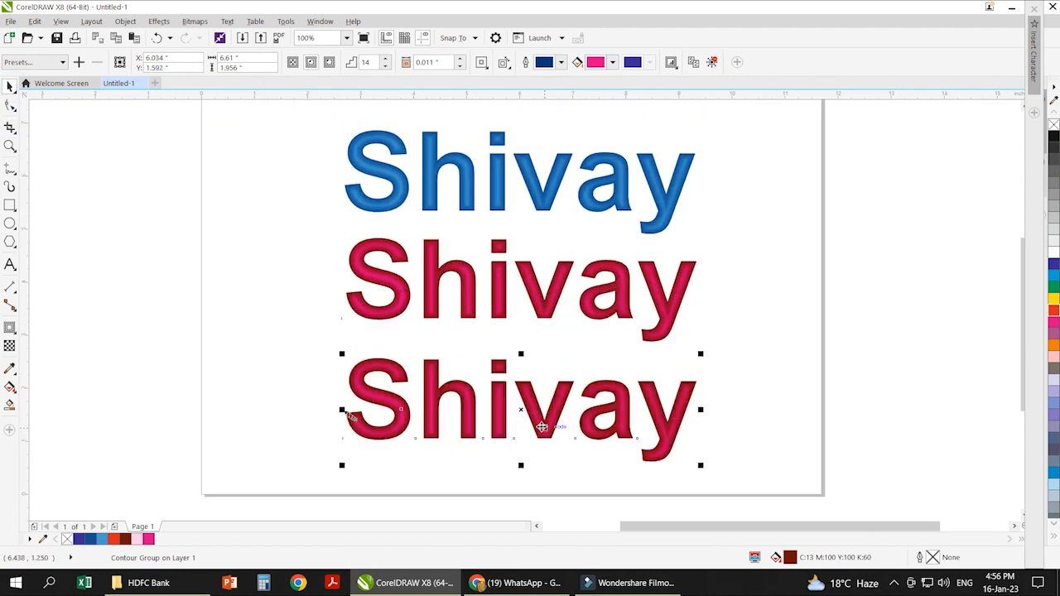
pyautogui.scroll(2, 540, 422)
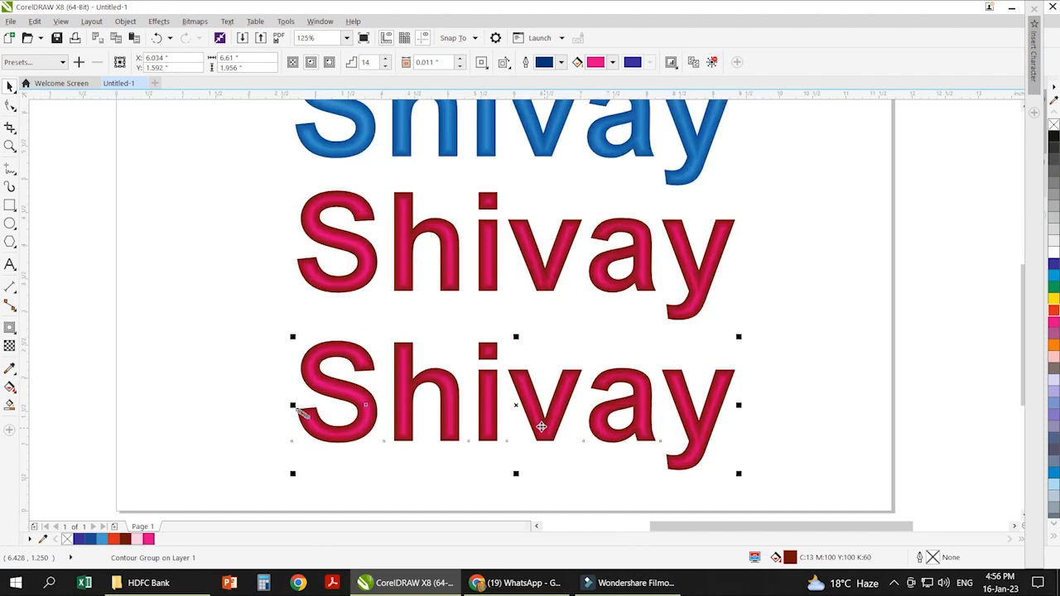
# - Recolour the lowest copy's base fill with magenta darkened to C 0, M 100, Y 0, K 80
pyautogui.press('Escape')
pyautogui.click(559, 403)
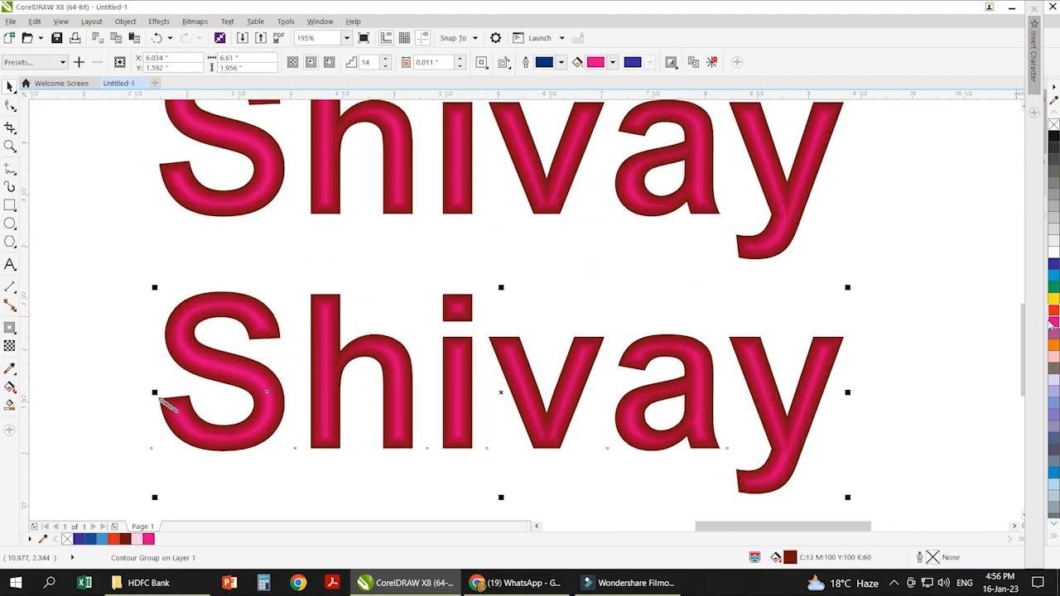
pyautogui.click(1054, 323)
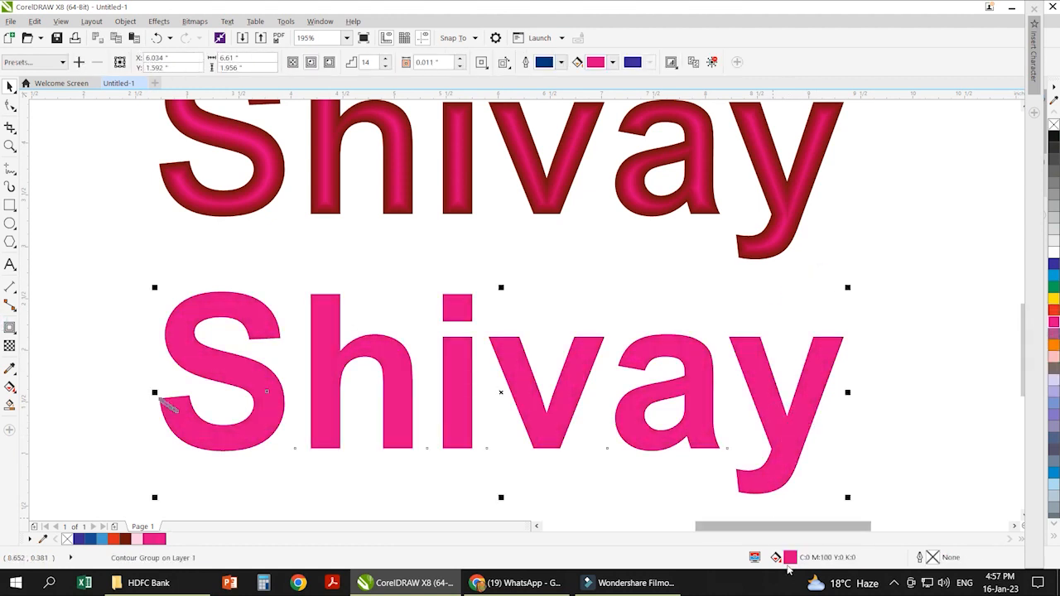
pyautogui.hotkey('shift', 'F11')
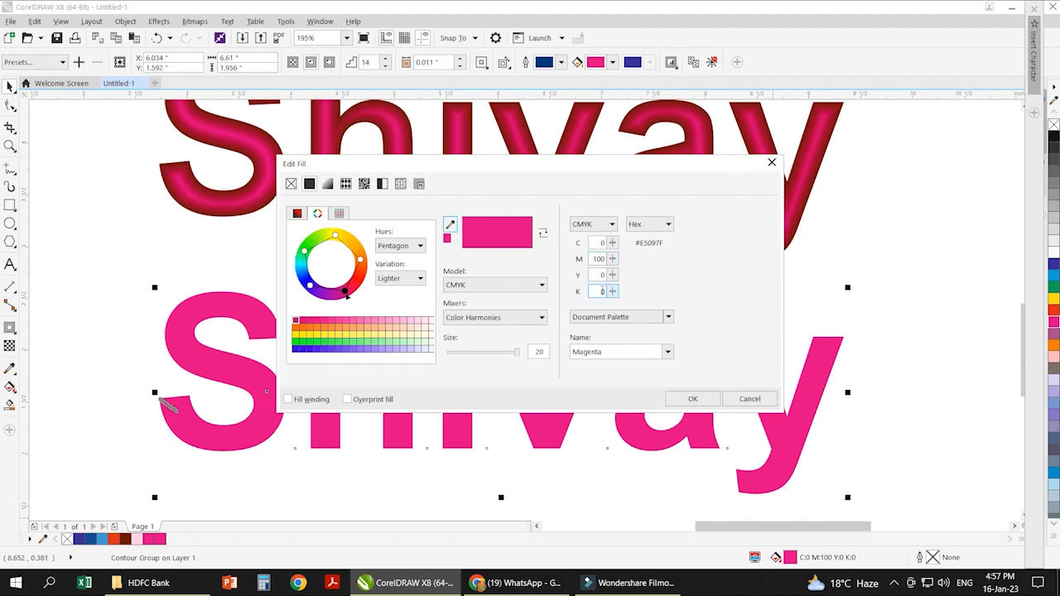
pyautogui.click(595, 291)
pyautogui.write('80')
pyautogui.press('Tab')
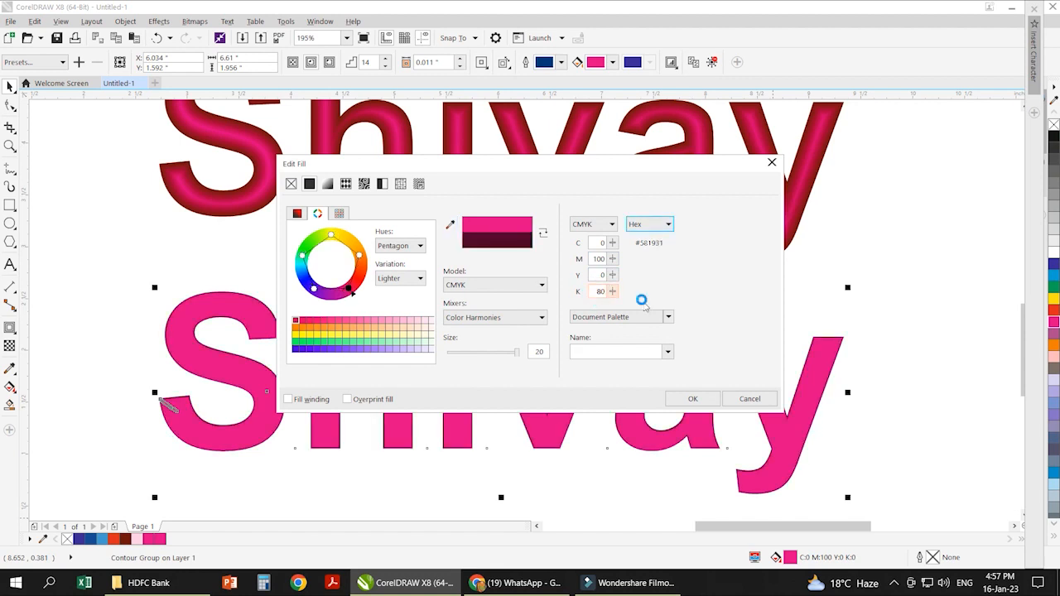
pyautogui.click(692, 398)
# - Reapply the 14-step contour on the lowest copy to refresh its shading, and deselect the text
pyautogui.click(633, 406)
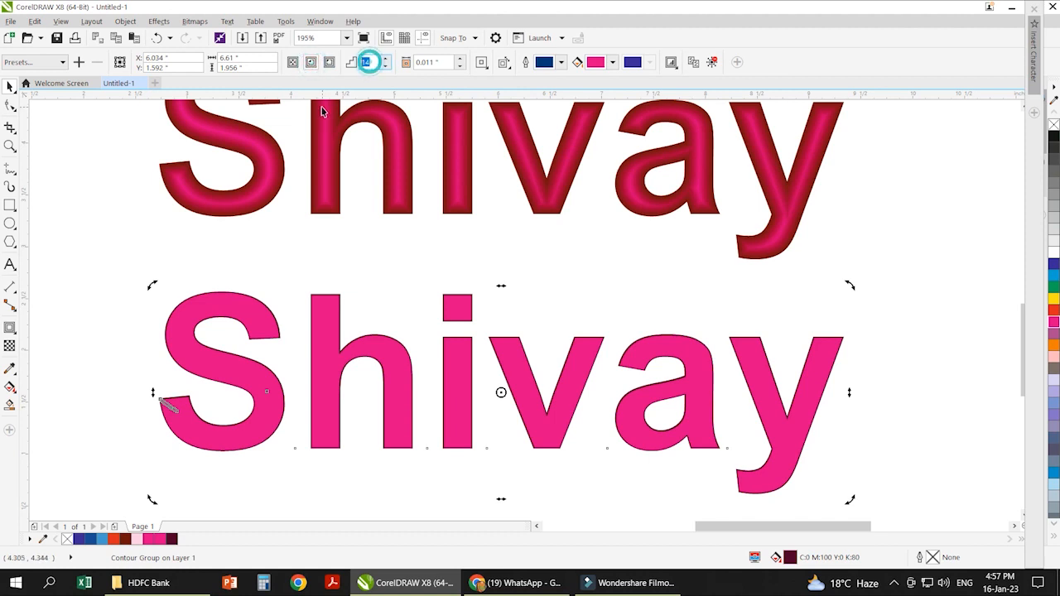
pyautogui.press('Tab')
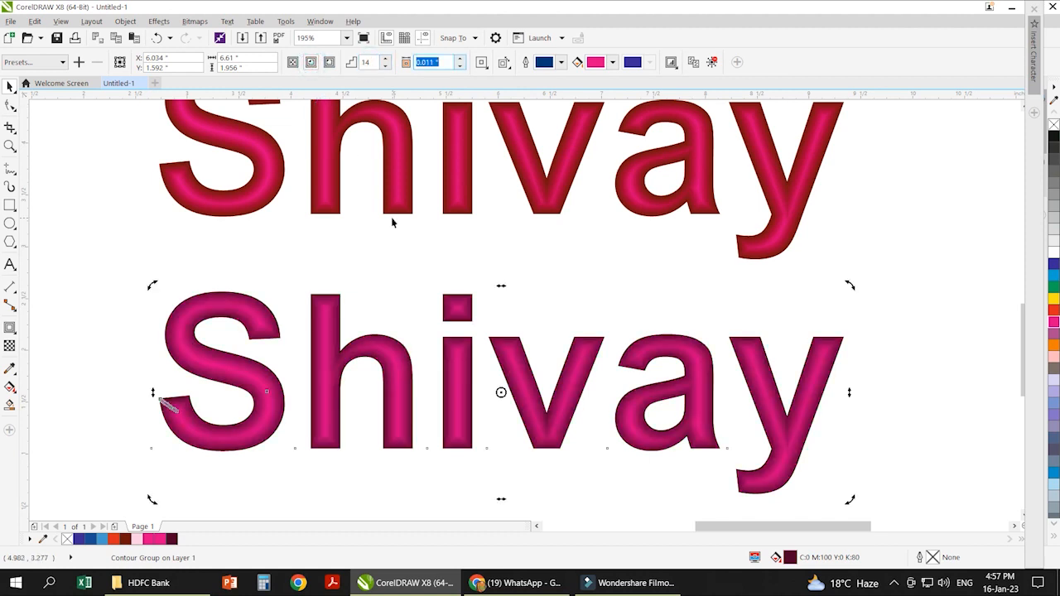
pyautogui.click(159, 220)
pyautogui.scroll(-2, 456, 370)
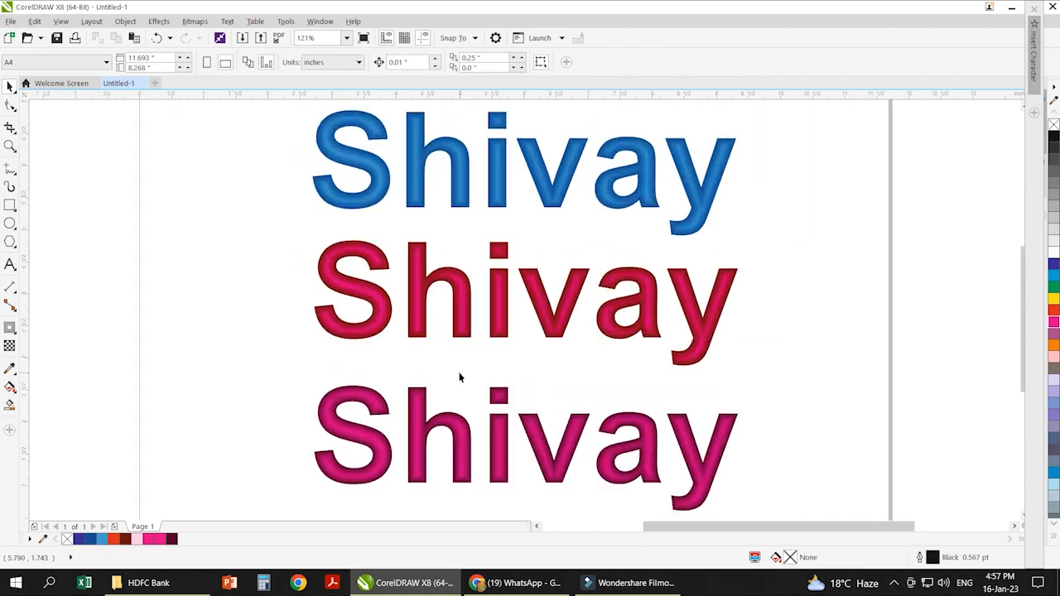